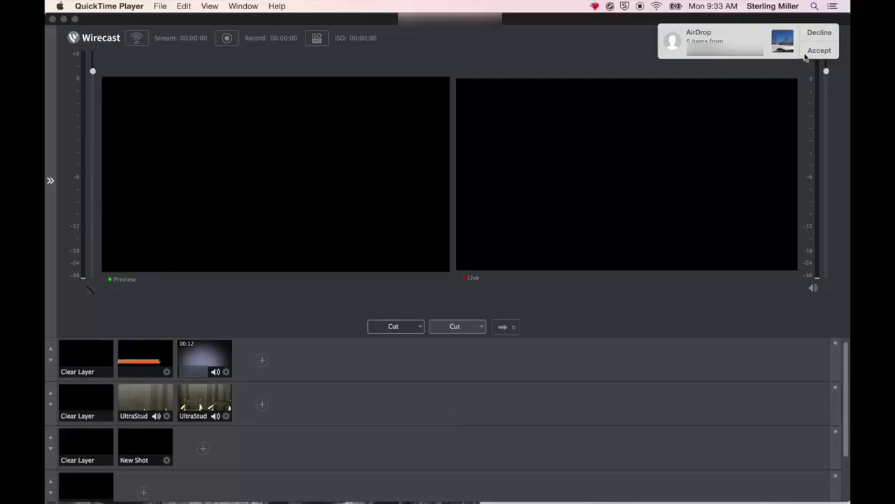
# Step: Accept the incoming AirDrop transfer of the five items
pyautogui.click(820, 50)
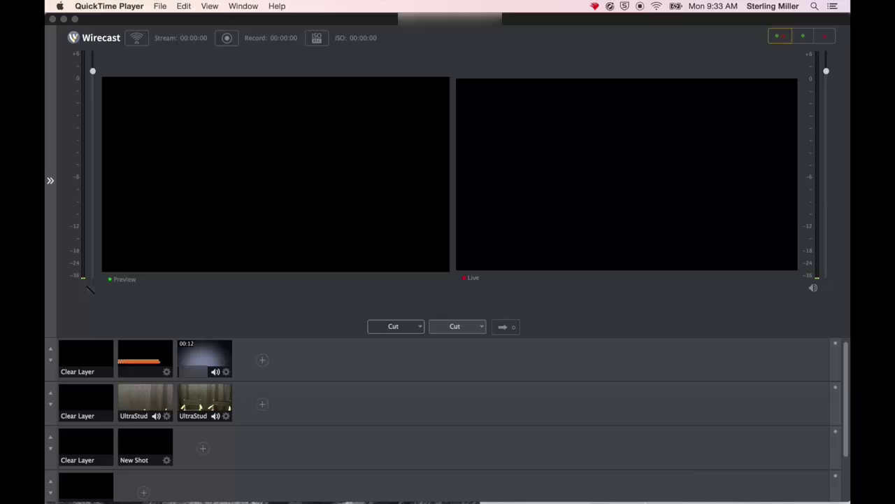
# Step: Confirm IMG_0597–IMG_0601 are in Downloads in Finder, then bring Wirecast back to front
pyautogui.moveTo(595, 500)
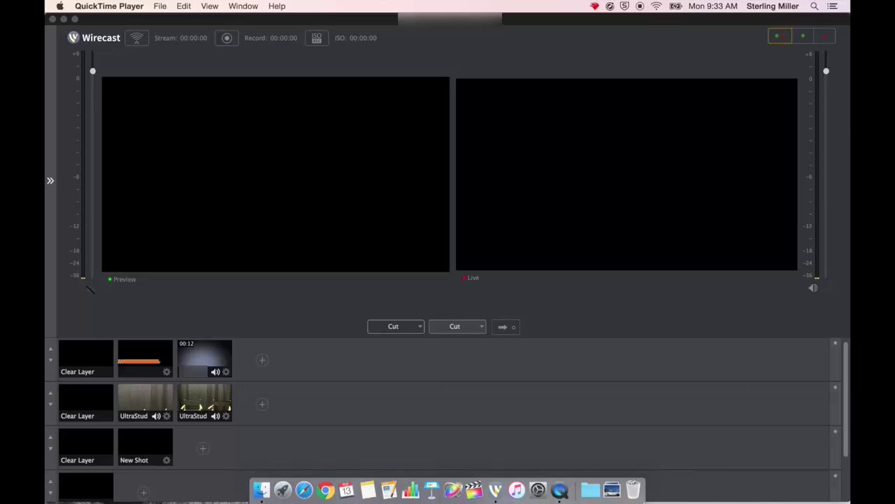
pyautogui.click(612, 494)
pyautogui.click(627, 271)
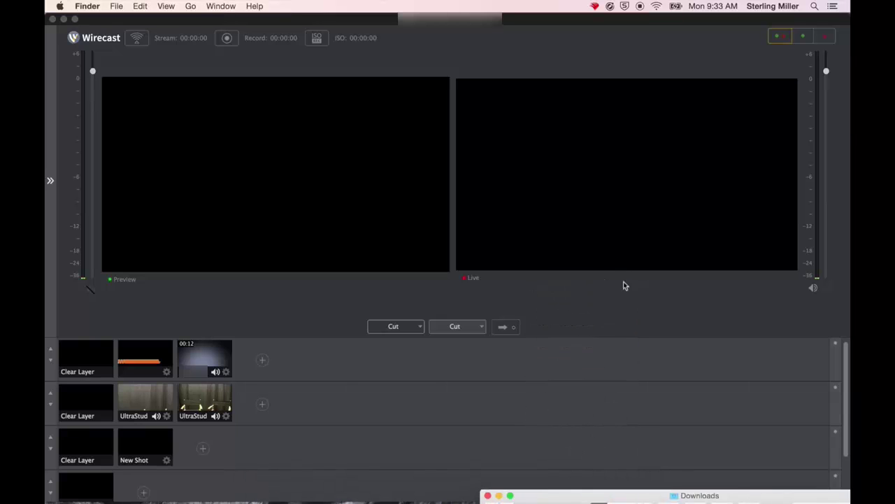
pyautogui.moveTo(655, 497); pyautogui.dragTo(536, 66)
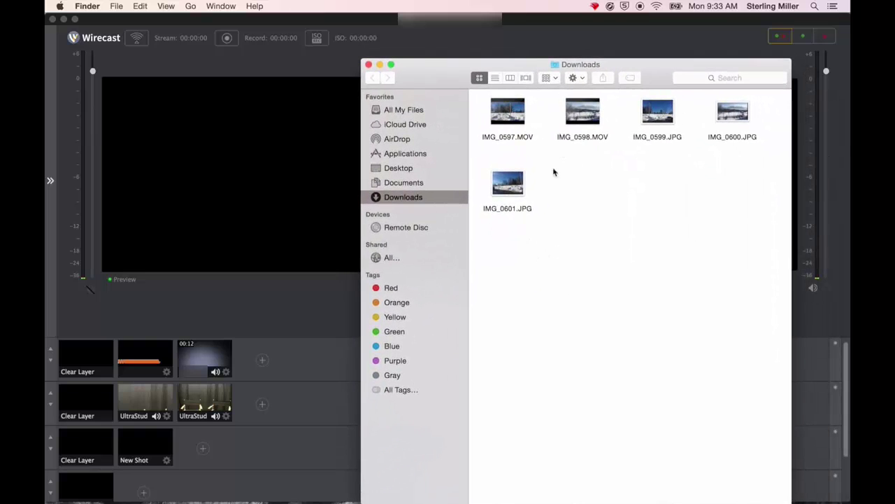
pyautogui.moveTo(515, 66); pyautogui.dragTo(609, 496)
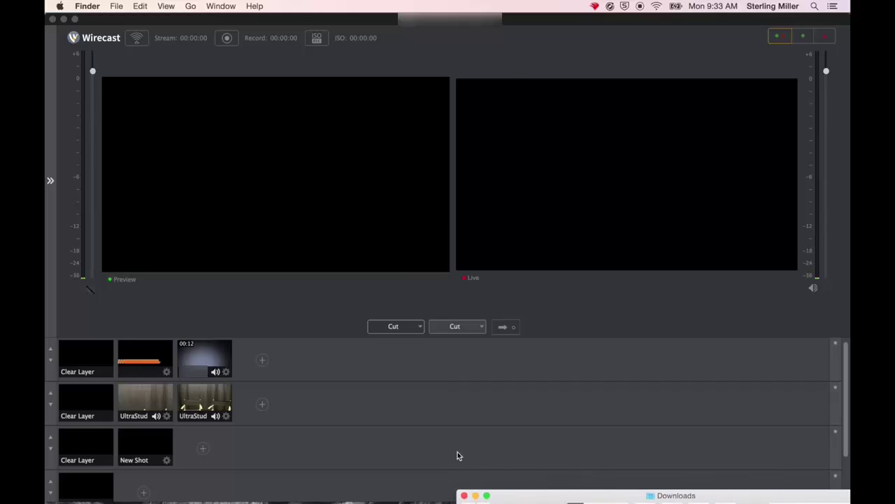
pyautogui.click(330, 395)
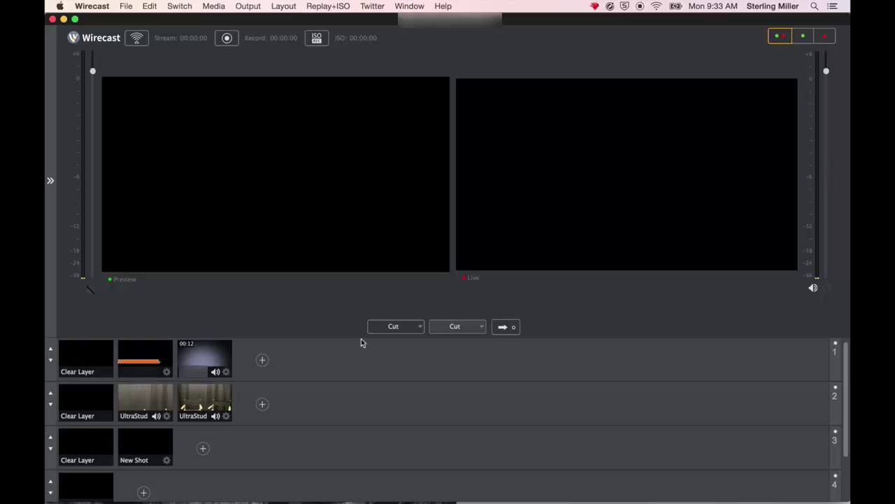
# Step: Preview the UltraStudio chair camera and add Downloads/IMG_0599.JPG as a layer 1 media shot
pyautogui.click(218, 404)
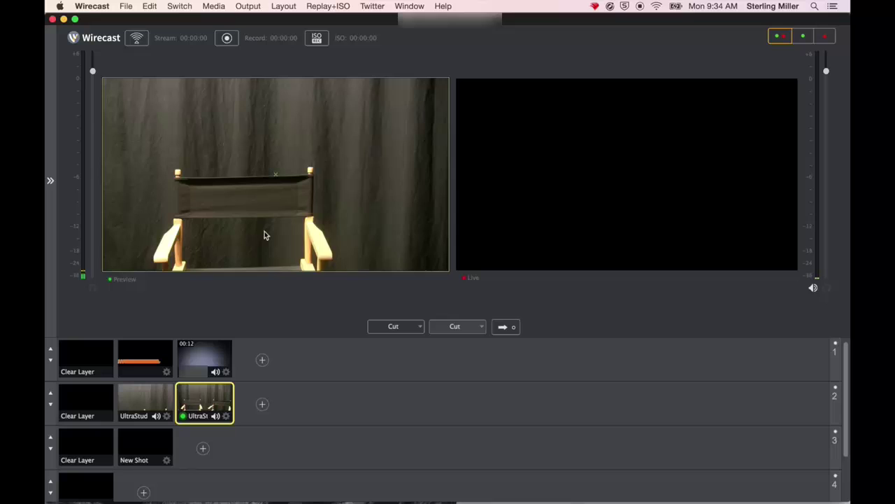
pyautogui.click(263, 361)
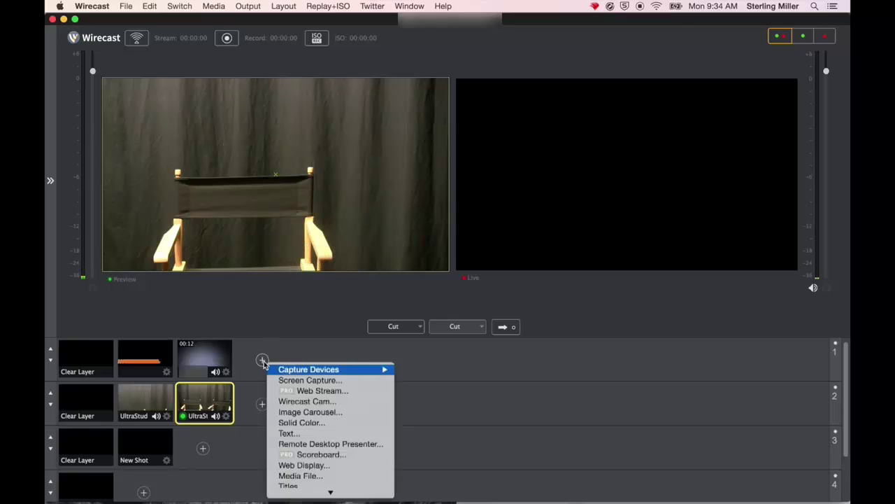
pyautogui.moveTo(320, 374)
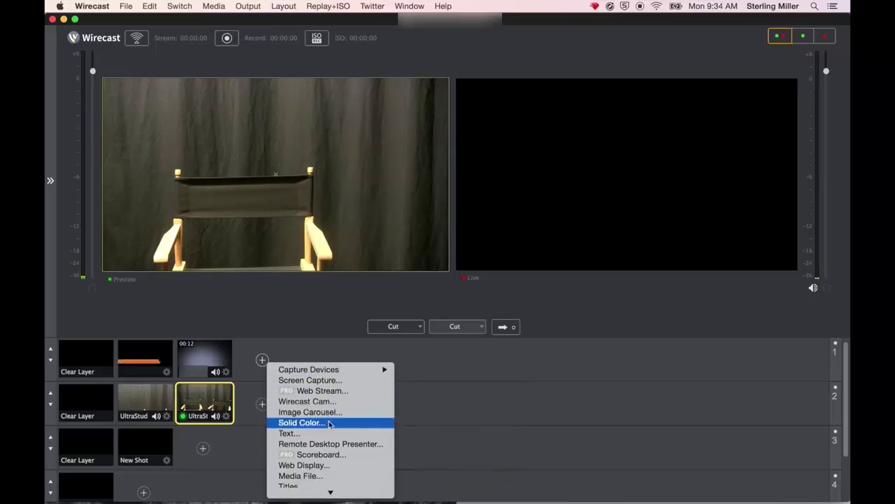
pyautogui.click(331, 475)
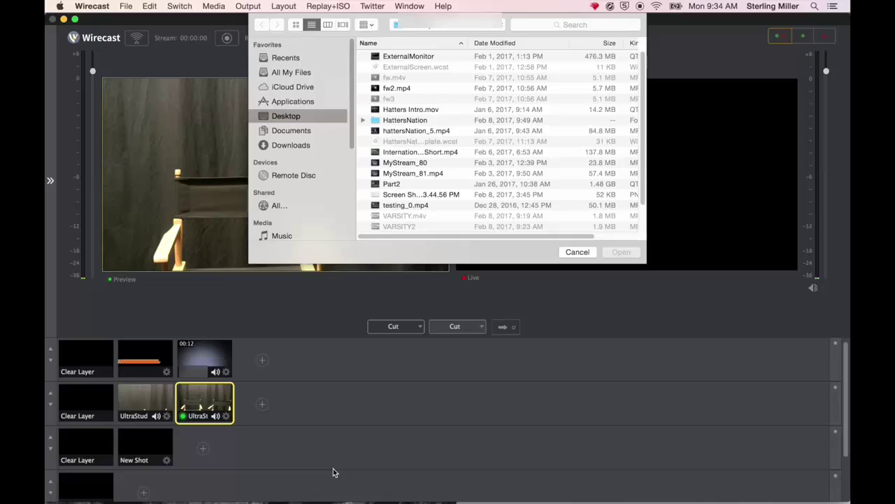
pyautogui.click(301, 145)
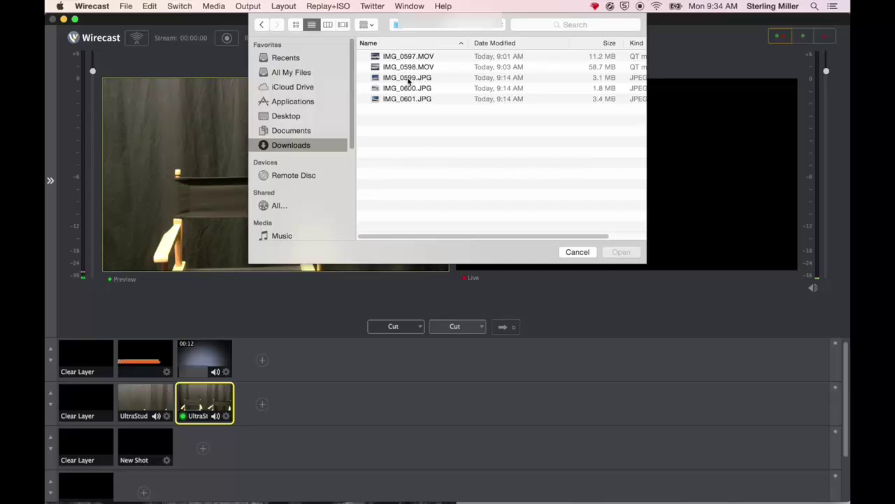
pyautogui.click(410, 79)
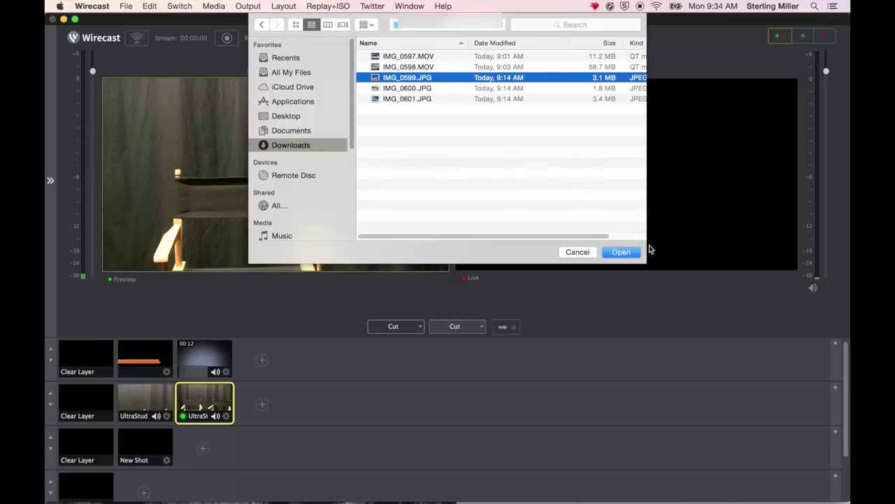
pyautogui.click(625, 253)
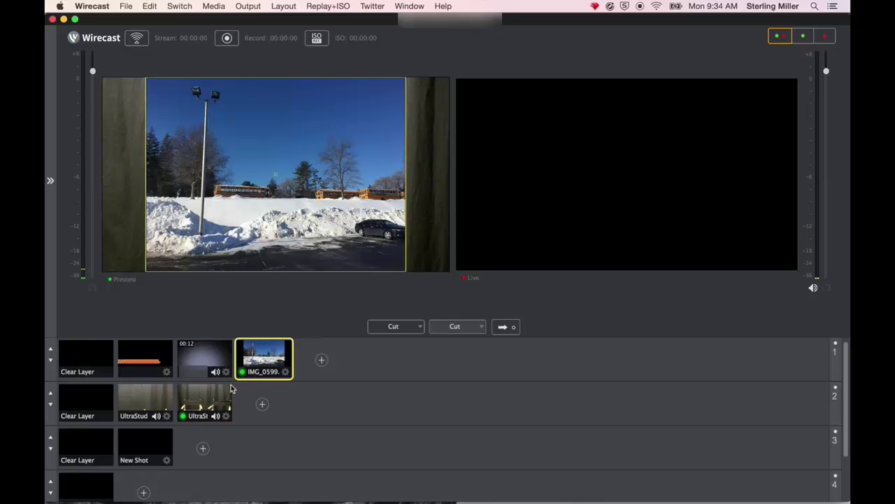
# Step: Scale the snow photo to 11% and drag it to the upper right at 323, 159
pyautogui.moveTo(221, 227)
pyautogui.mouseDown()
pyautogui.moveTo(240, 239)
pyautogui.moveTo(224, 228)
pyautogui.mouseUp()
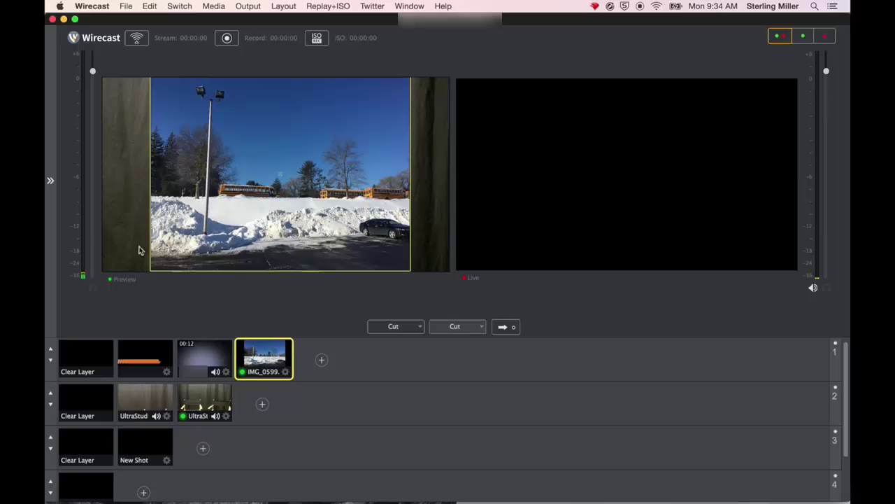
pyautogui.click(50, 180)
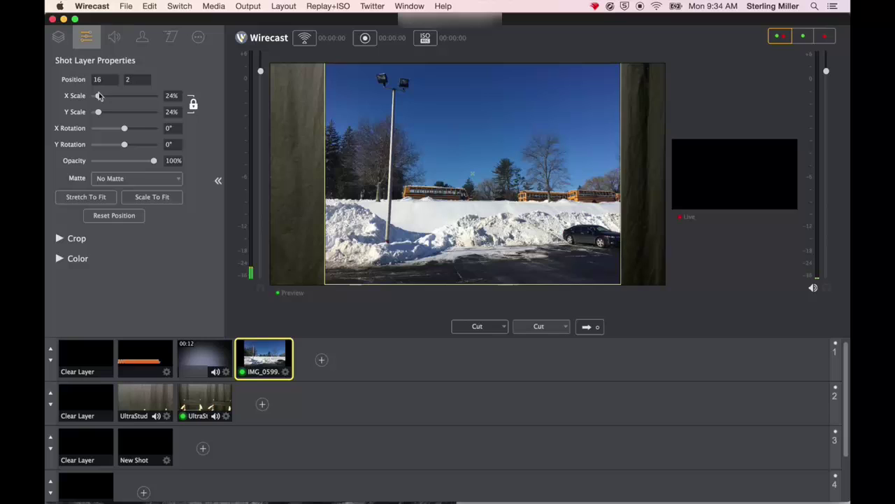
pyautogui.moveTo(98, 96)
pyautogui.mouseDown()
pyautogui.moveTo(109, 100)
pyautogui.moveTo(98, 103)
pyautogui.mouseUp()
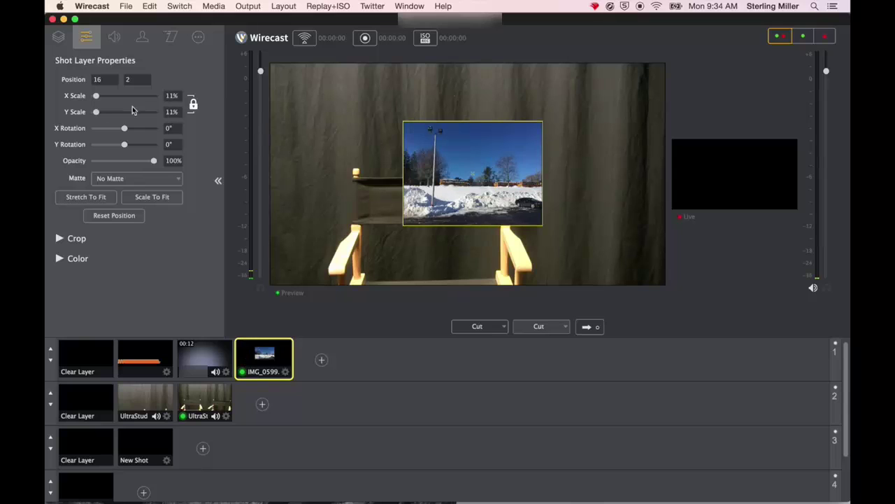
pyautogui.moveTo(456, 172); pyautogui.dragTo(550, 124)
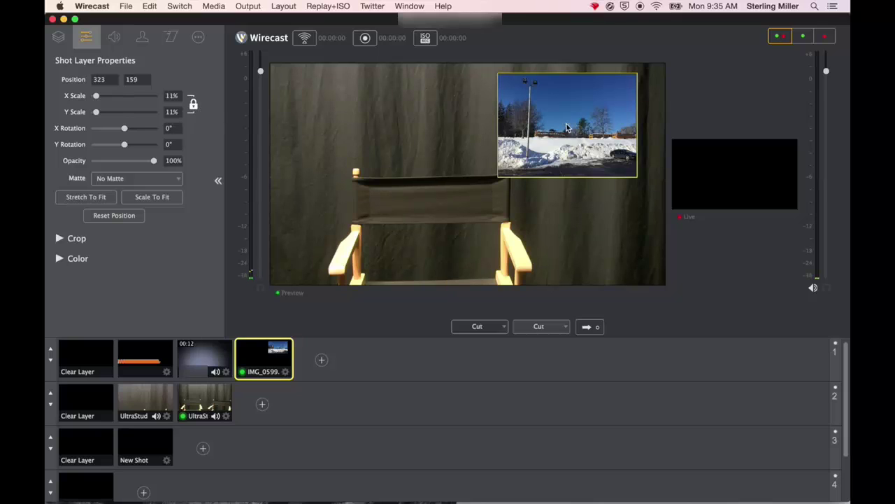
# Step: Nudge the snow inset up, collapse the properties sidebar, and take the chair-camera-with-inset preview live
pyautogui.moveTo(569, 128); pyautogui.dragTo(569, 125)
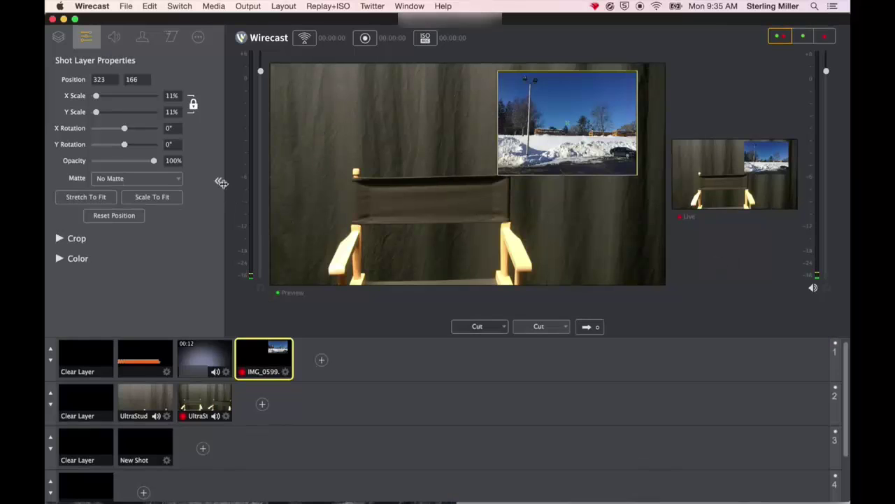
pyautogui.click(221, 183)
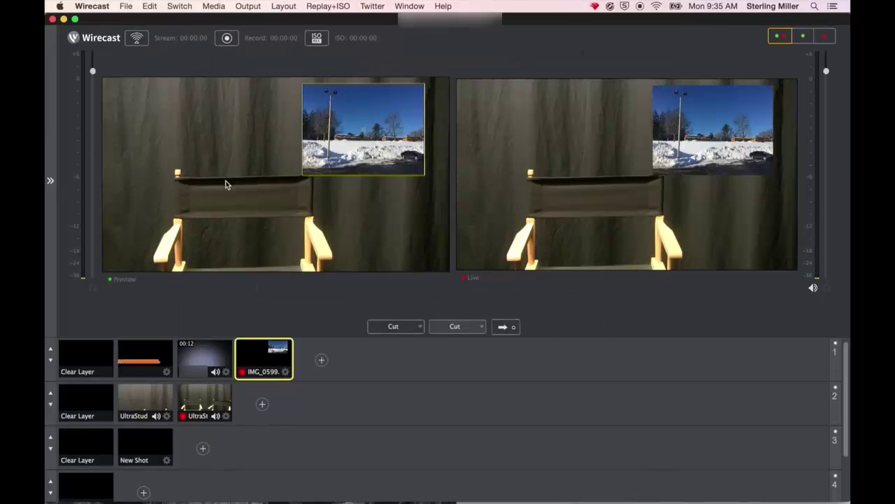
pyautogui.moveTo(615, 219)
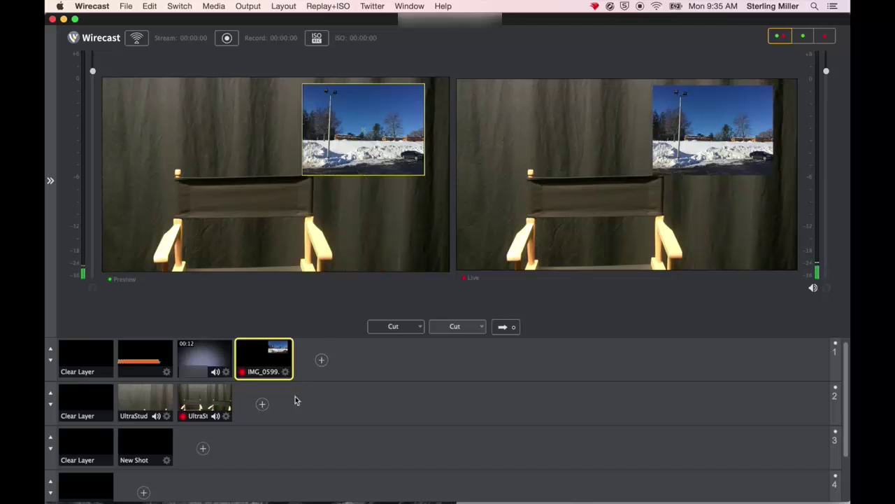
pyautogui.click(262, 403)
pyautogui.moveTo(308, 417)
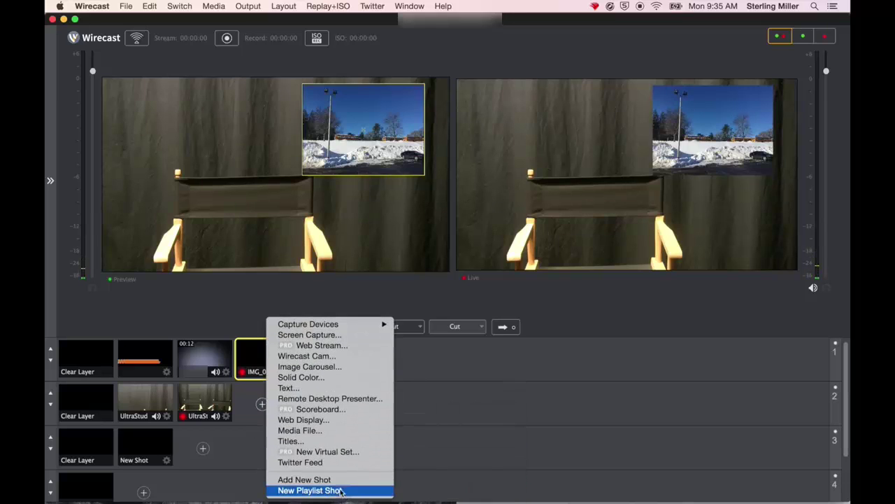
# Step: Add a blank New Shot to layer 2, clear layers 1 and 2, and cut Live to black
pyautogui.click(341, 481)
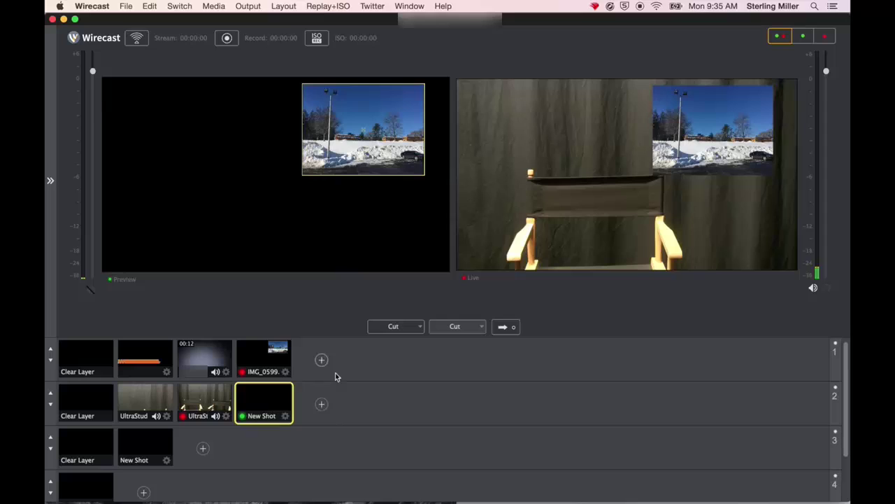
pyautogui.click(96, 364)
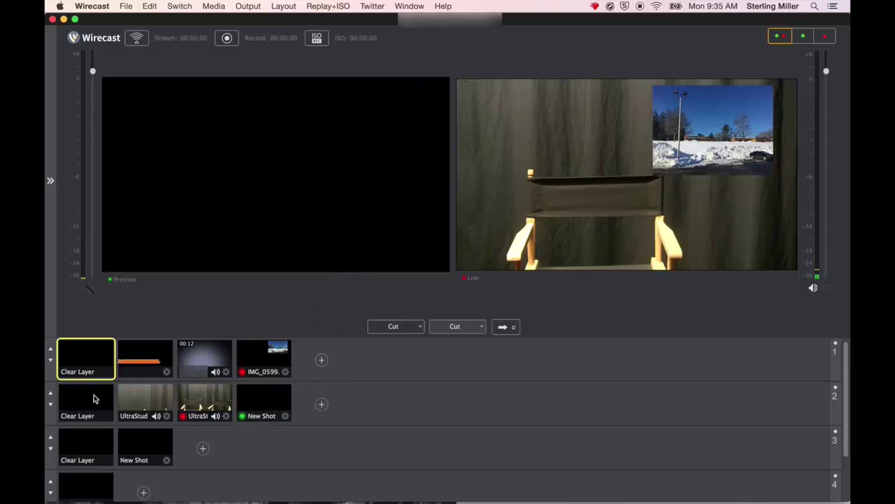
pyautogui.click(97, 399)
pyautogui.press('super+shift+g')
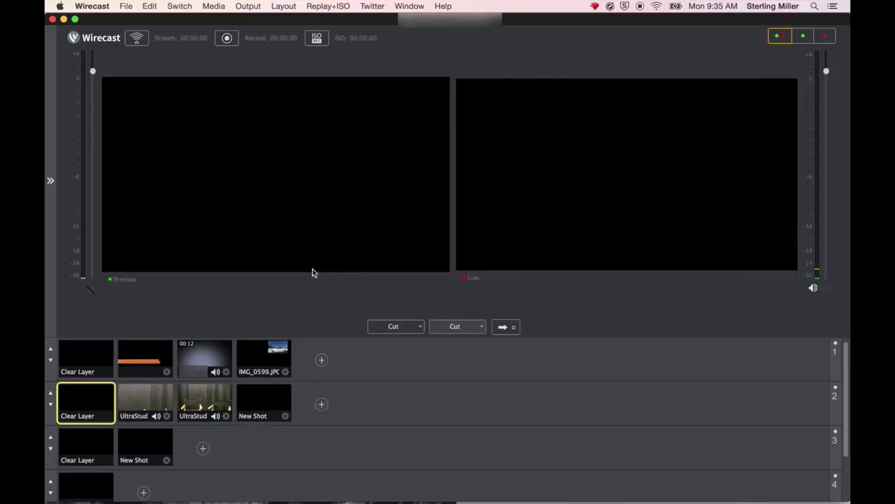
pyautogui.click(261, 403)
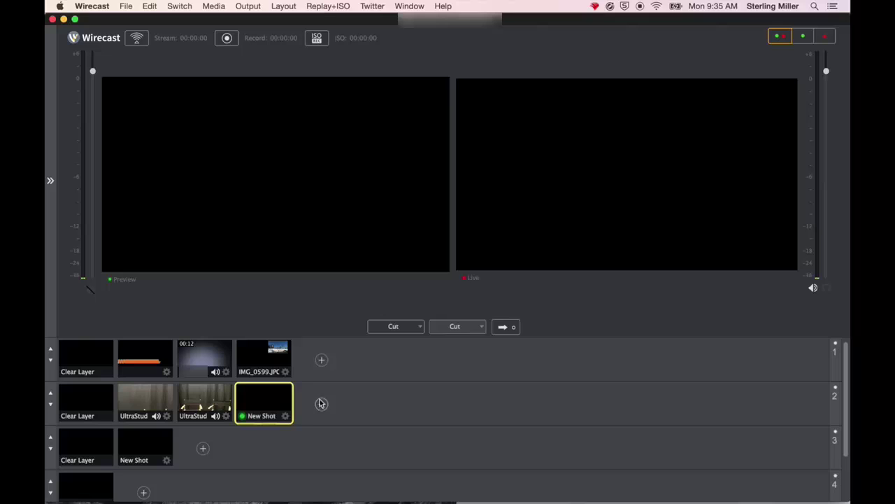
pyautogui.click(50, 181)
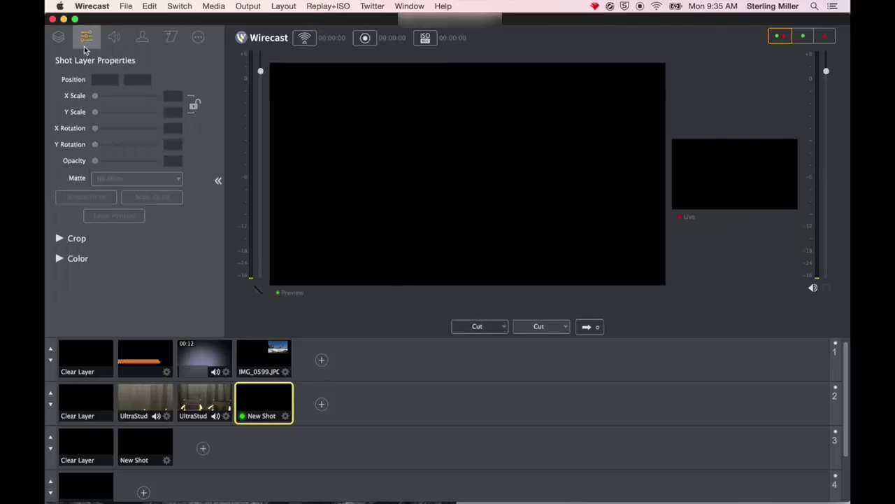
# Step: Rename the shot 'Picture in Picture' and add the UltraStudio Mini Recorder_2 camera layer
pyautogui.click(58, 37)
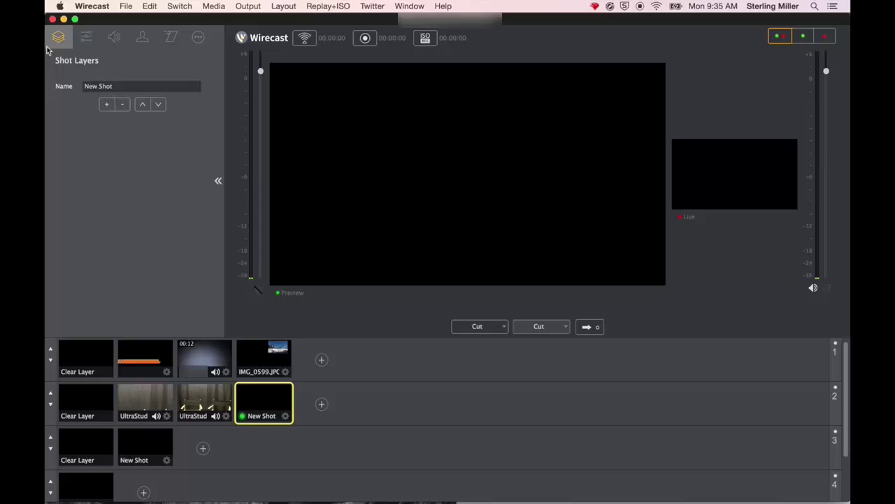
pyautogui.click(117, 86)
pyautogui.write('Picture in Picture')
pyautogui.click(107, 104)
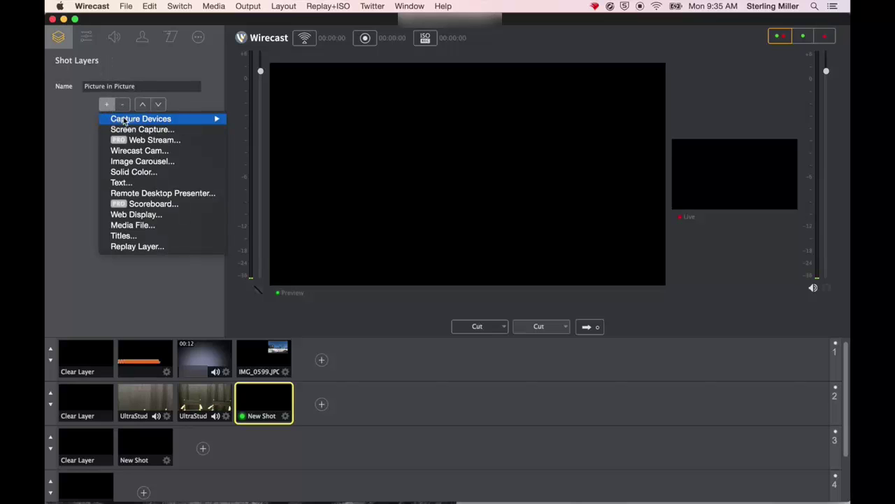
pyautogui.moveTo(125, 120)
pyautogui.click(303, 225)
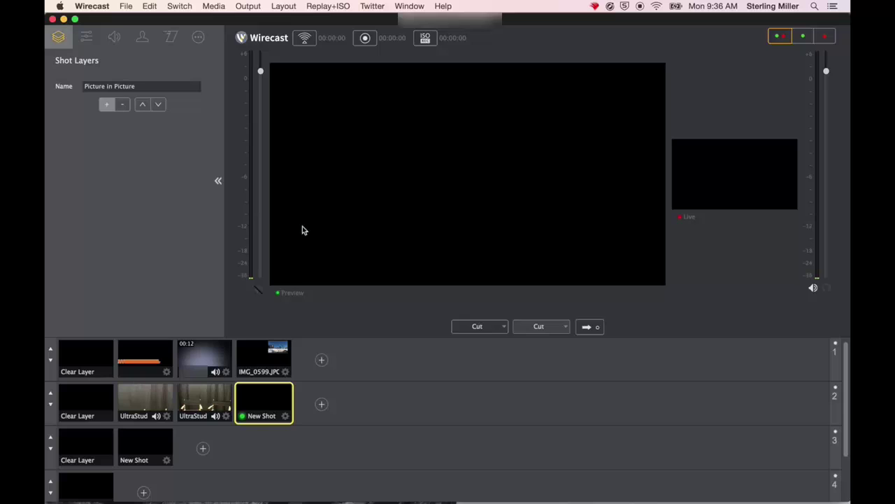
# Step: Add IMG_0600.JPG from Downloads as a media layer above the camera
pyautogui.click(107, 104)
pyautogui.click(157, 224)
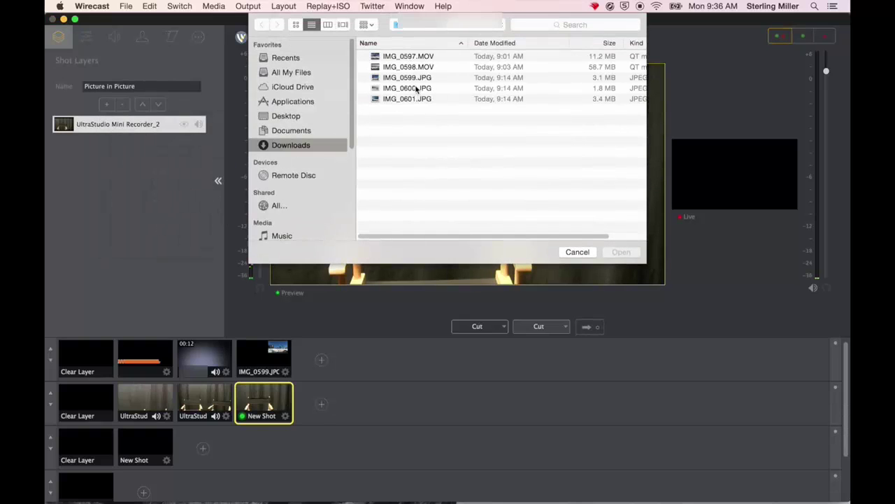
pyautogui.click(417, 89)
pyautogui.click(622, 252)
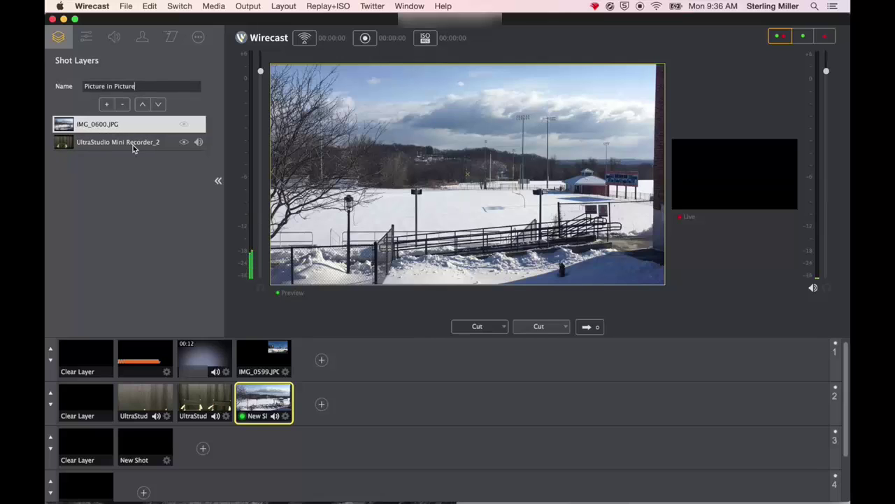
# Step: Scale the IMG_0600.JPG layer to 15% and move it to the upper right at 309, 164
pyautogui.click(106, 126)
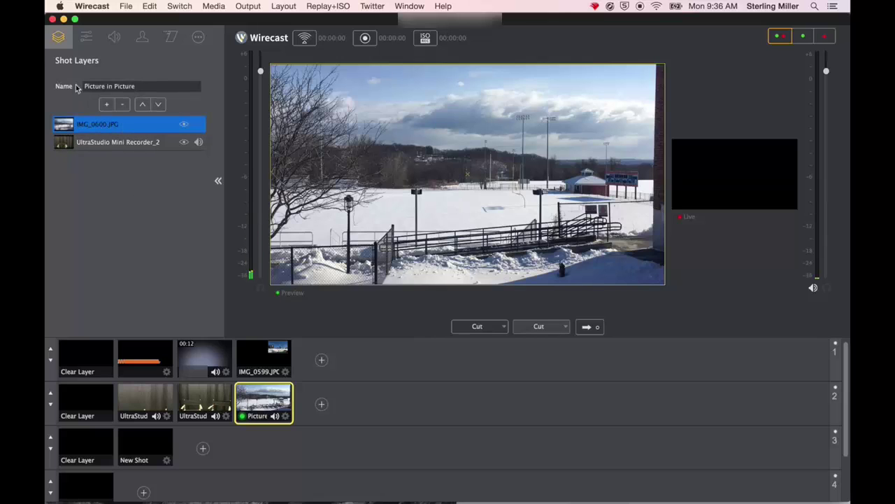
pyautogui.click(87, 37)
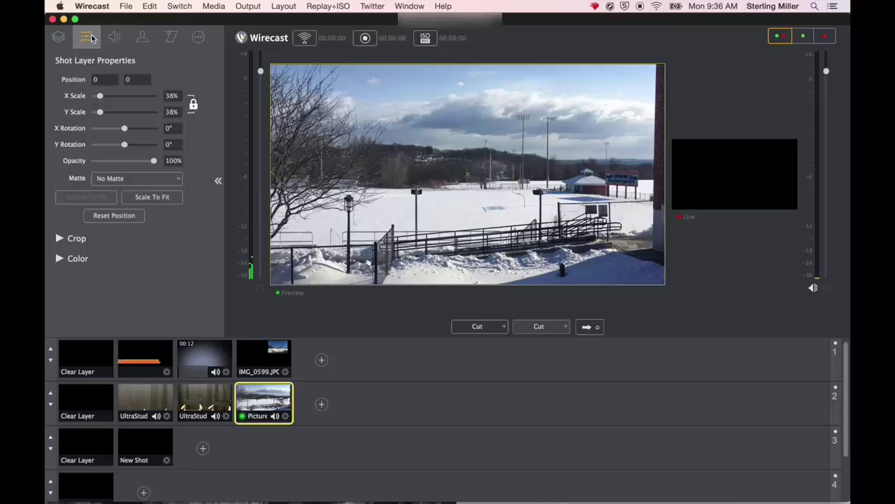
pyautogui.click(99, 113)
pyautogui.moveTo(99, 113); pyautogui.dragTo(99, 113)
pyautogui.moveTo(428, 159); pyautogui.dragTo(523, 115)
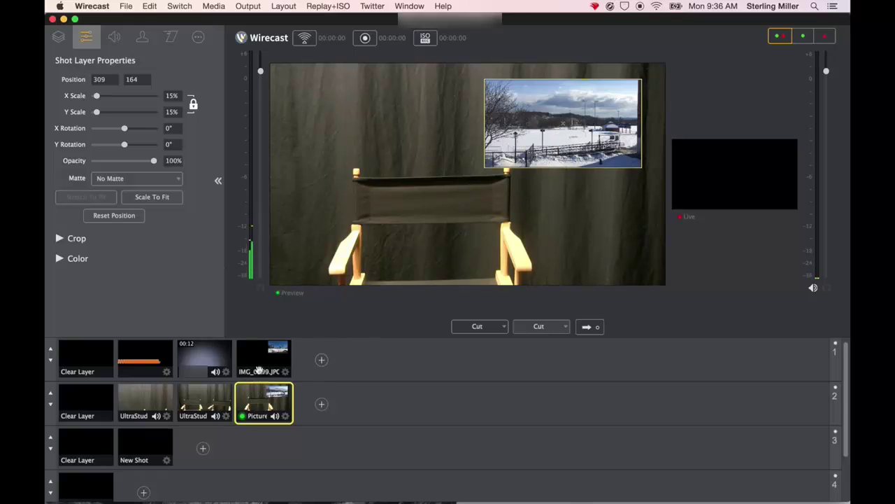
# Step: Take the UltraStudio chair camera shot live, then cut to the Picture in Picture shot
pyautogui.click(58, 39)
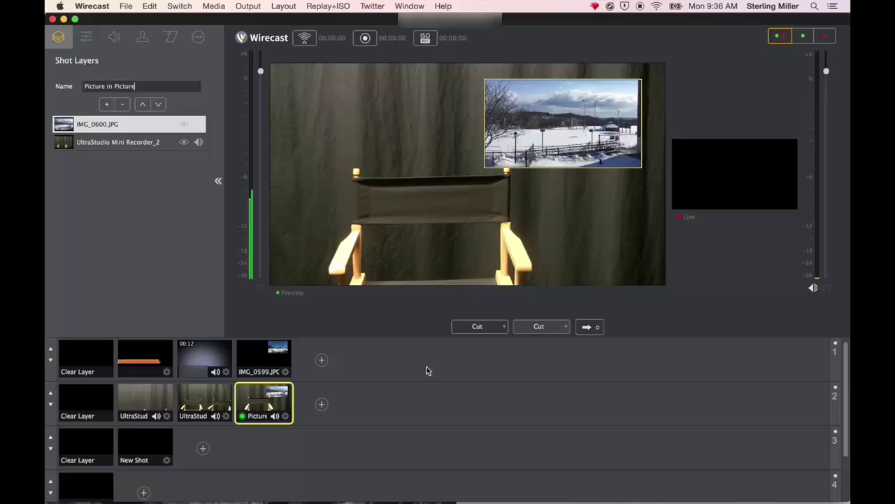
pyautogui.click(277, 413)
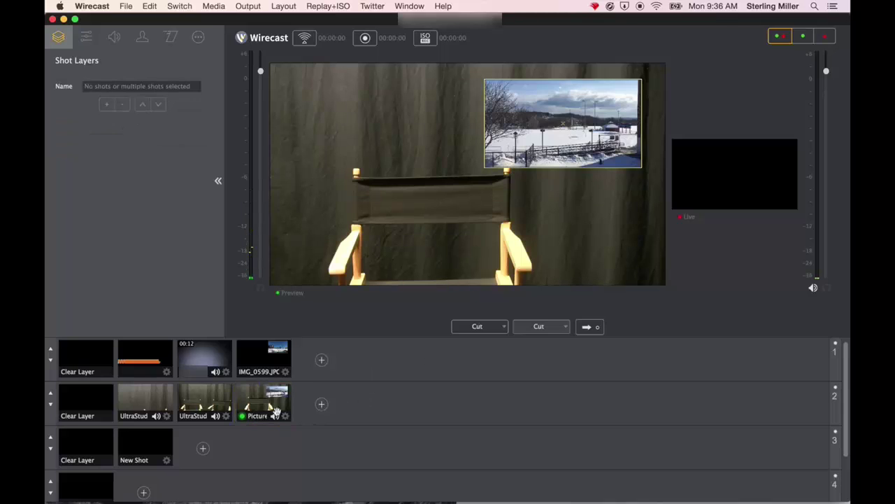
pyautogui.click(217, 409)
pyautogui.doubleClick(217, 409)
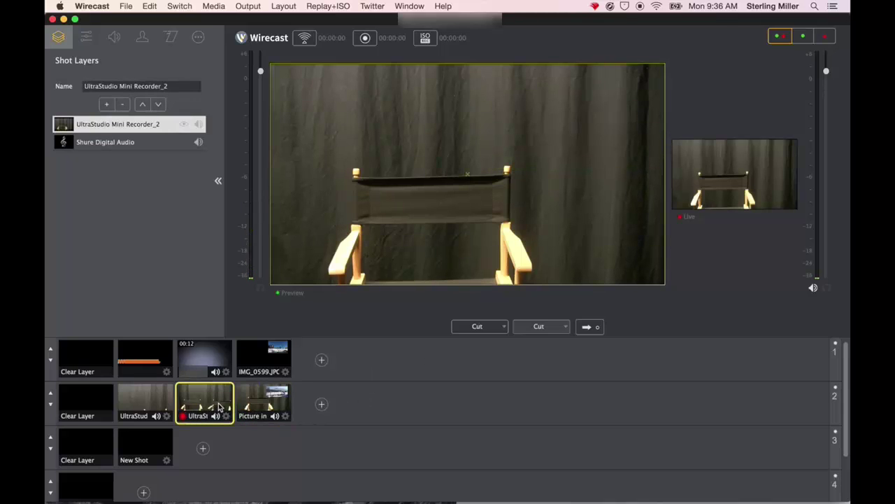
pyautogui.click(257, 400)
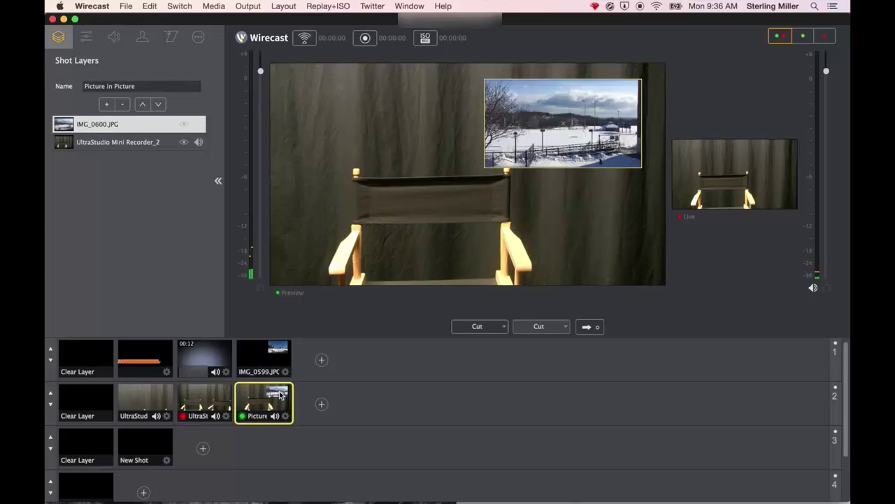
pyautogui.doubleClick(280, 395)
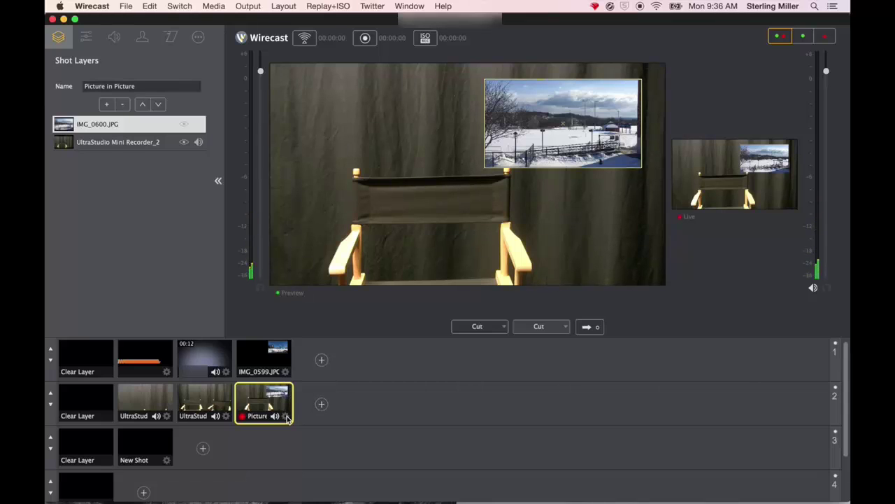
# Step: Swap the IMG_0600.JPG layer for IMG_0598.MOV, then play and pause the clip in Preview
pyautogui.click(146, 124)
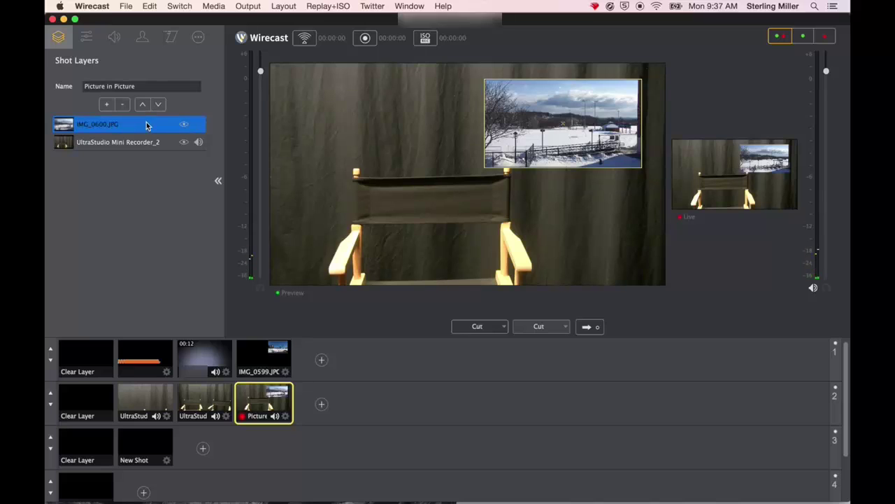
pyautogui.click(123, 104)
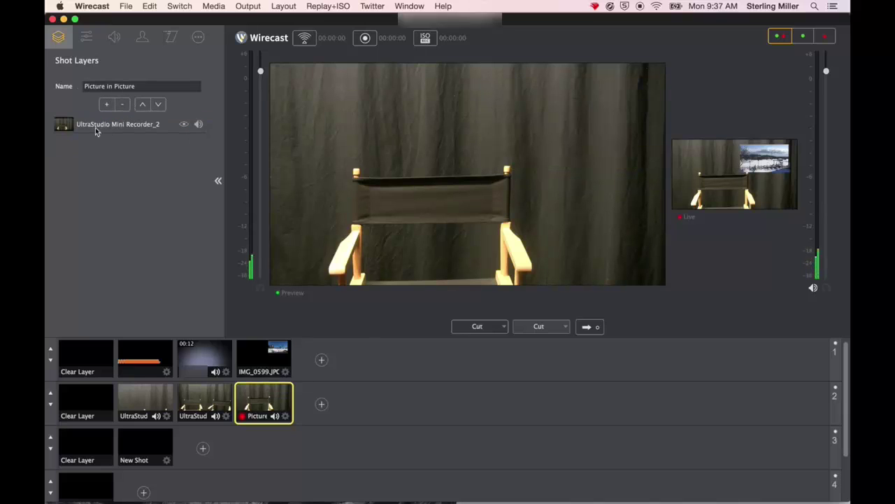
pyautogui.click(105, 104)
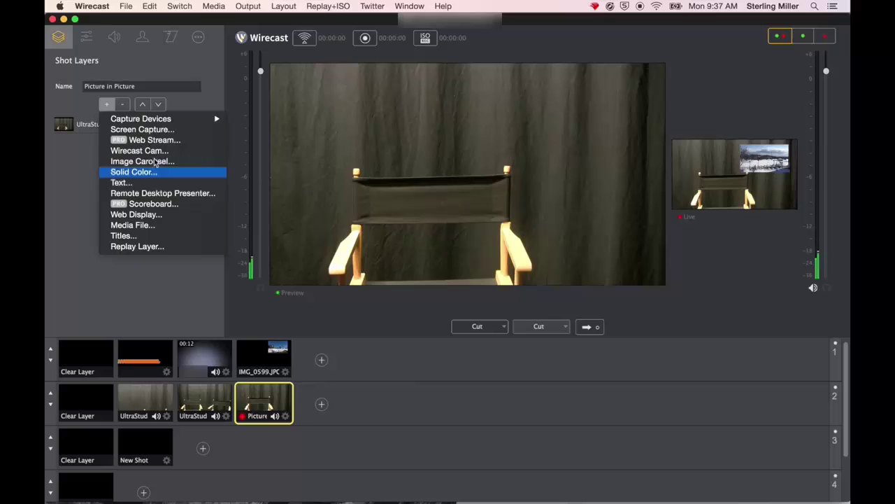
pyautogui.click(156, 228)
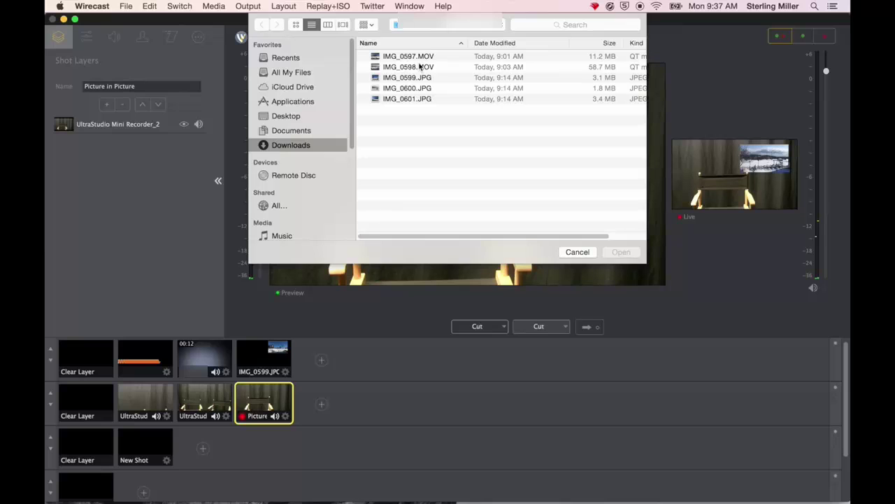
pyautogui.click(421, 67)
pyautogui.click(621, 253)
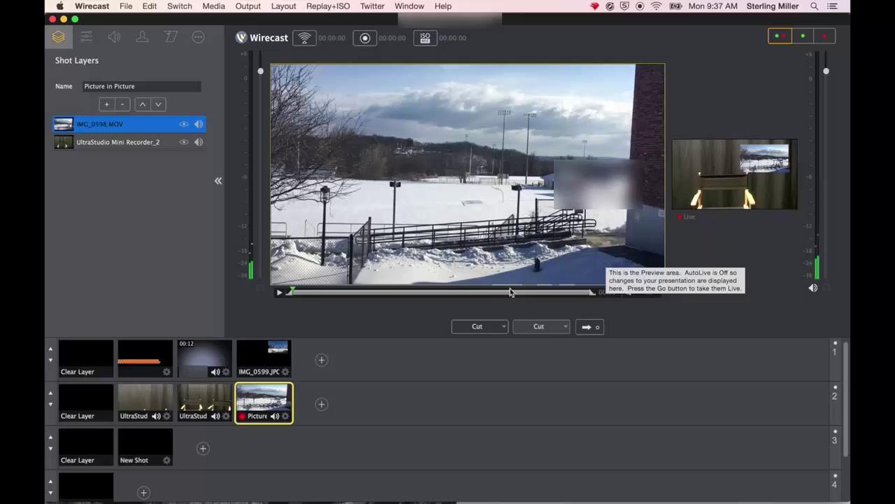
pyautogui.click(279, 293)
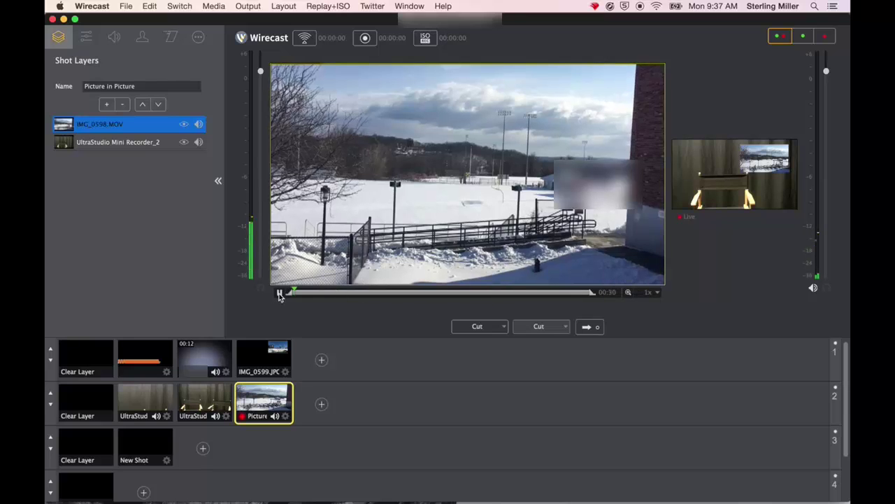
pyautogui.click(280, 293)
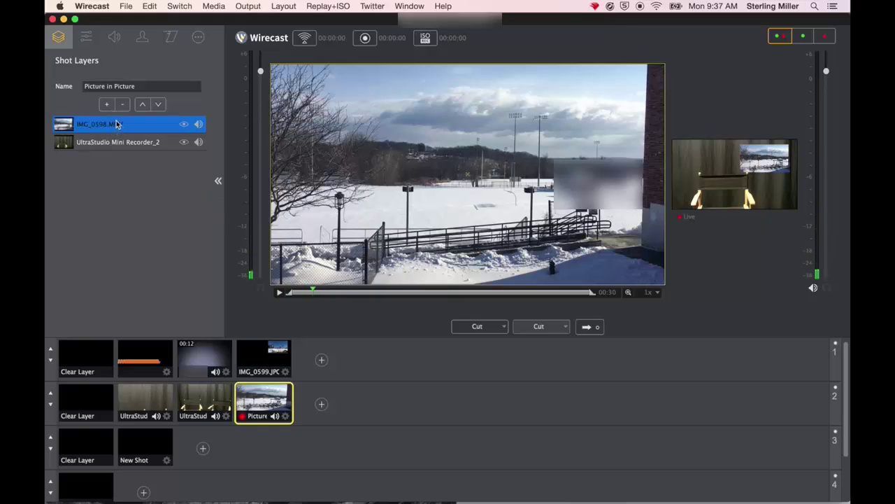
# Step: Scale the snow video to a 22% inset and place it upper right at 348, 168
pyautogui.click(92, 45)
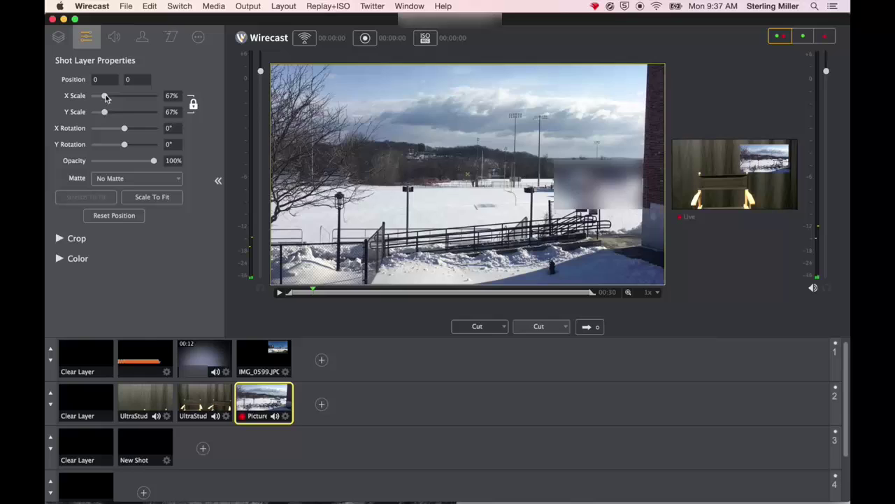
pyautogui.moveTo(105, 96); pyautogui.dragTo(97, 96)
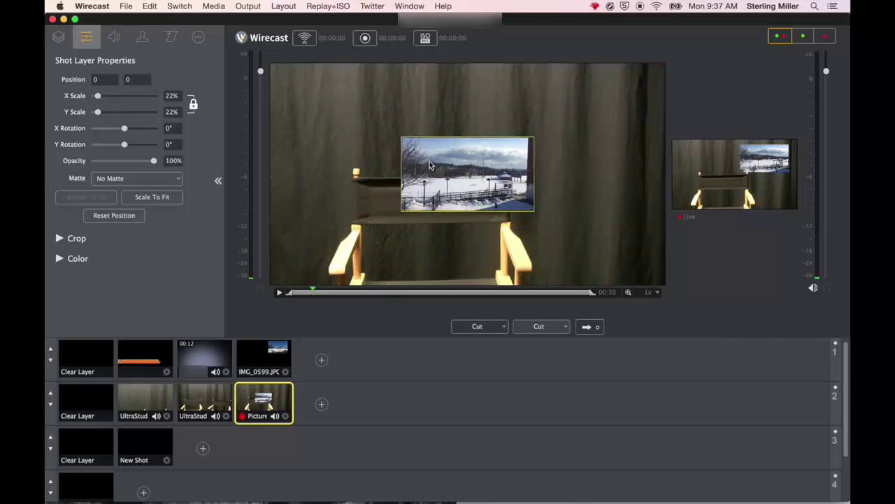
pyautogui.moveTo(447, 170); pyautogui.dragTo(557, 119)
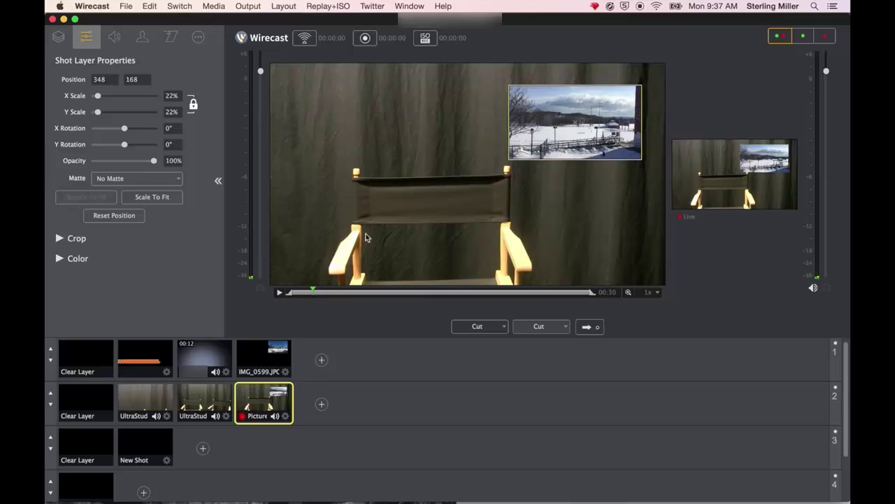
pyautogui.click(171, 36)
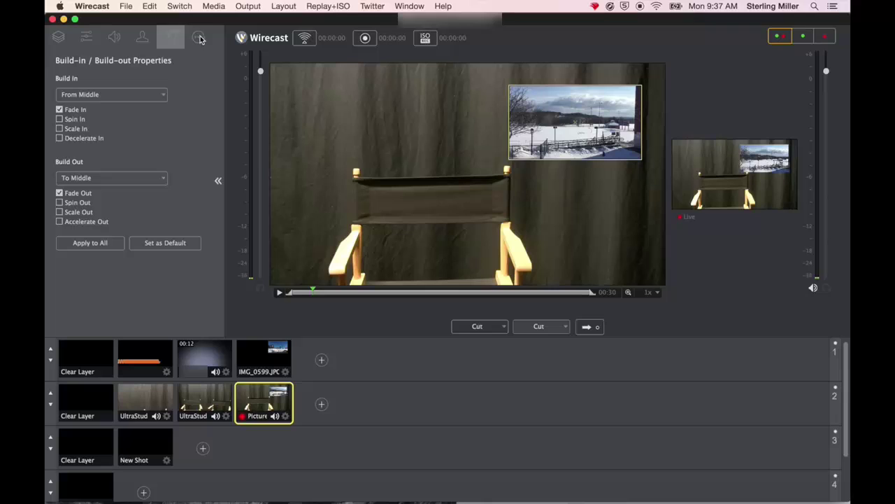
# Step: Jump IMG_0598.MOV back to its 00:00:00 in point and keep When Finished set to Loop
pyautogui.click(199, 38)
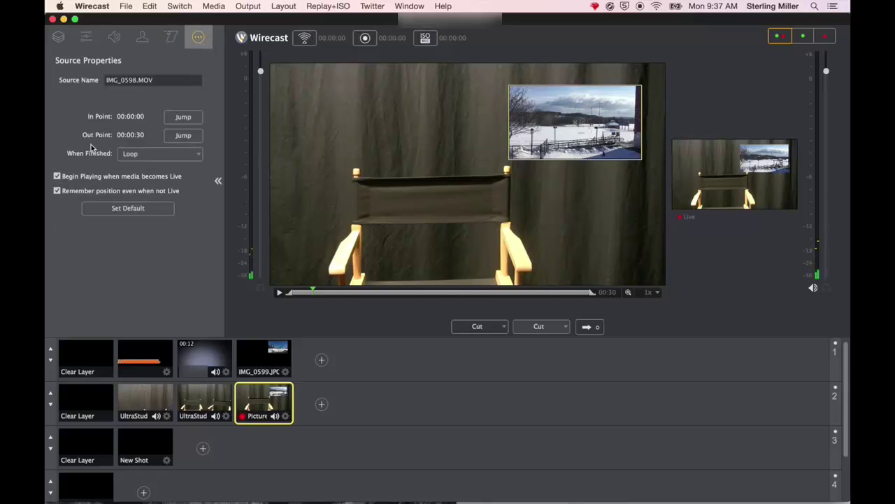
pyautogui.click(190, 120)
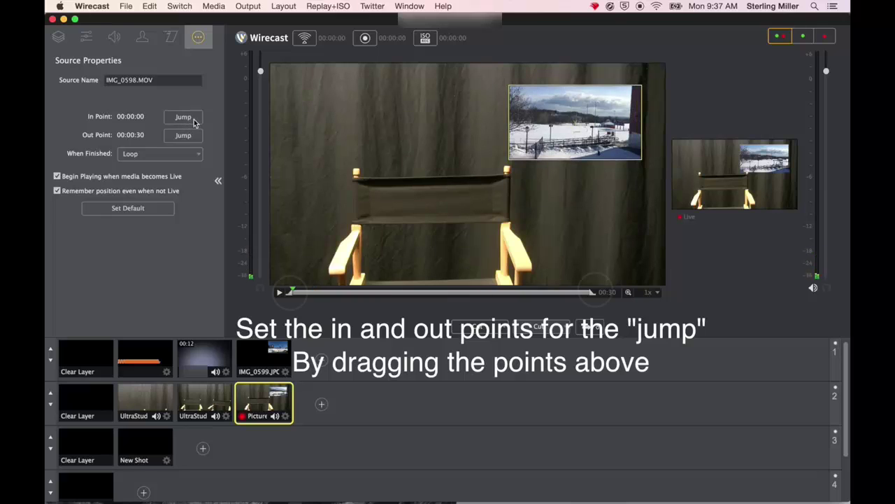
pyautogui.click(156, 155)
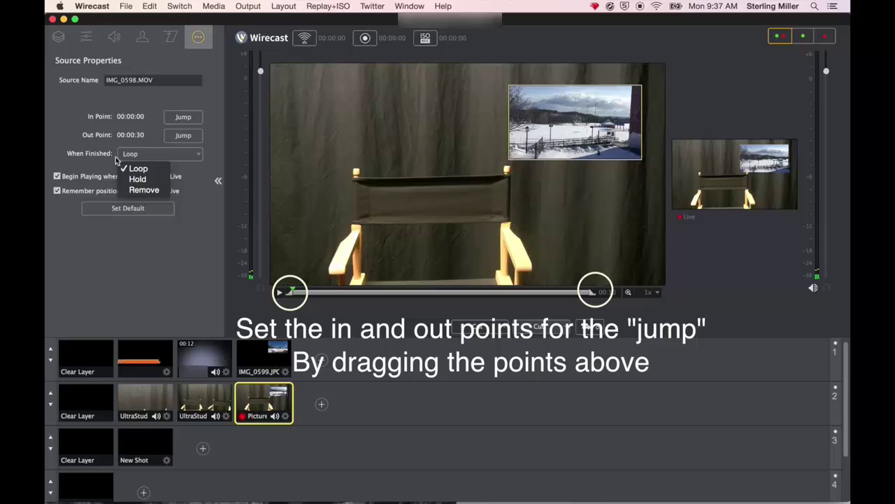
pyautogui.click(140, 154)
pyautogui.click(159, 158)
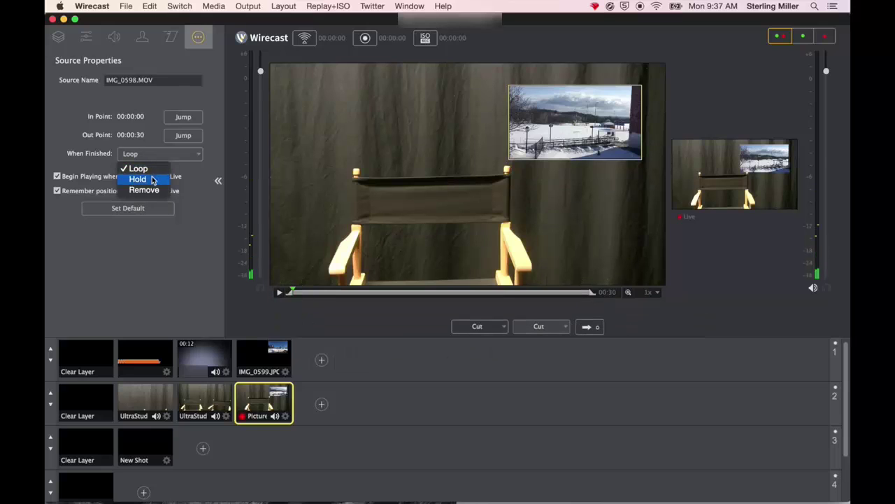
pyautogui.click(154, 170)
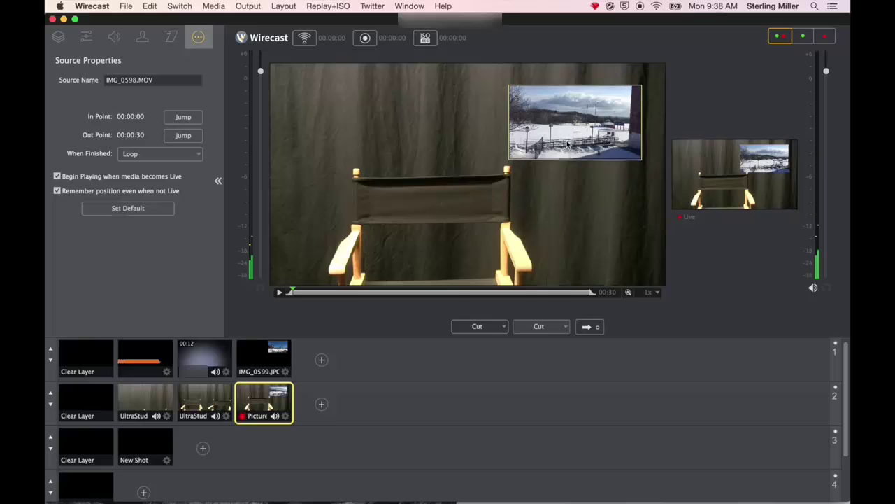
# Step: Take the chair camera shot live and collapse the properties panel
pyautogui.click(222, 402)
pyautogui.doubleClick(222, 402)
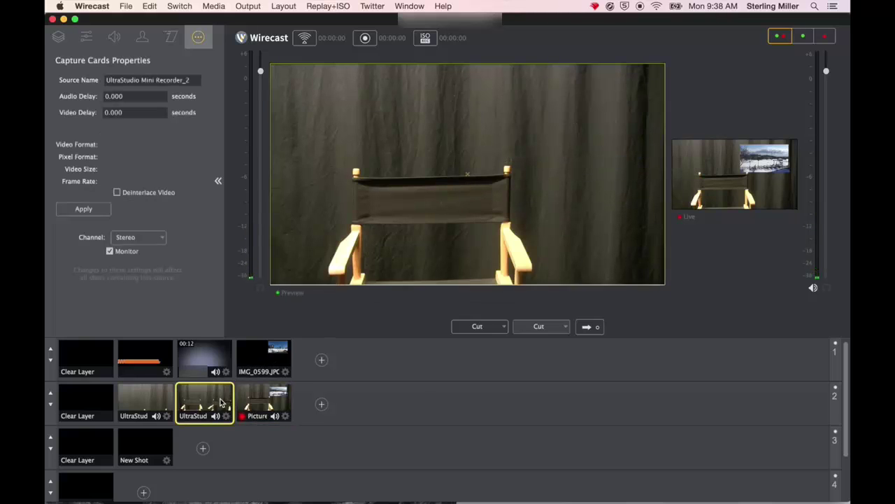
pyautogui.click(220, 180)
# Step: Air the Picture in Picture snow inset, then cut back to the plain chair camera
pyautogui.click(266, 399)
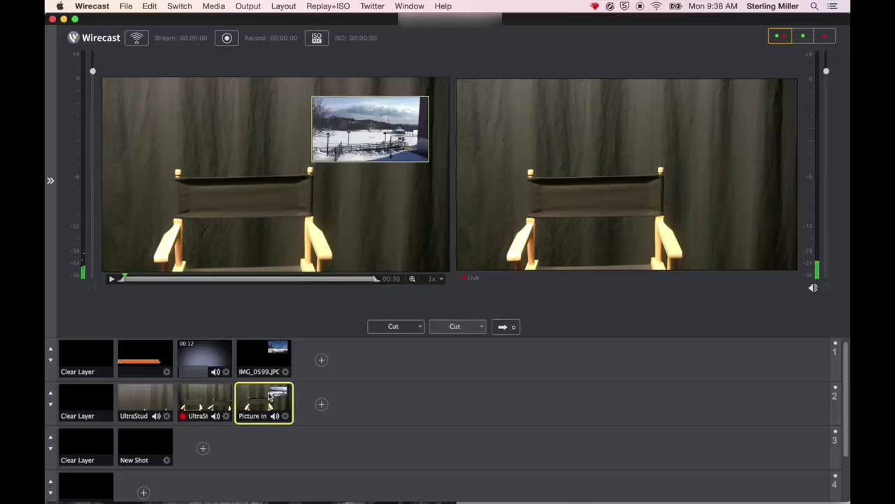
pyautogui.doubleClick(269, 396)
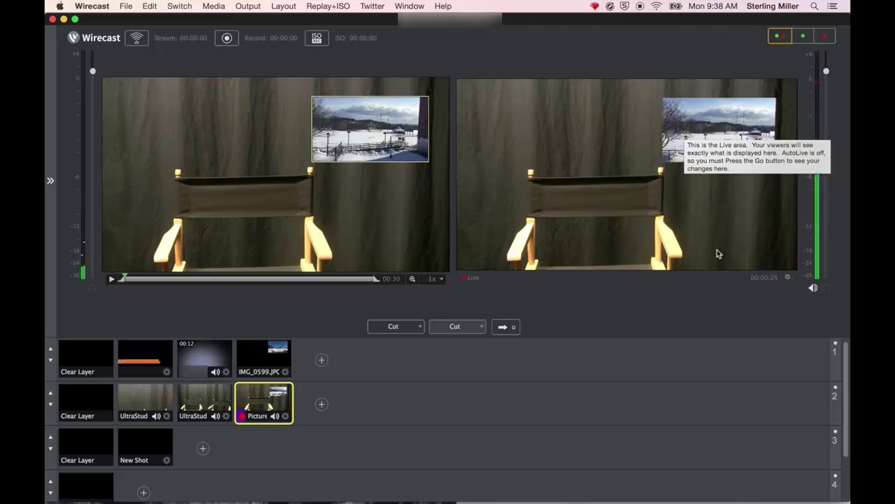
pyautogui.click(204, 402)
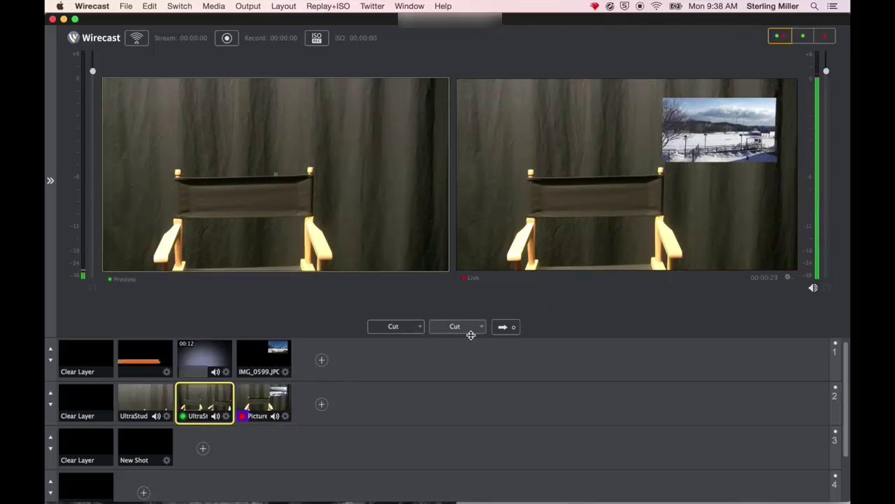
pyautogui.click(470, 333)
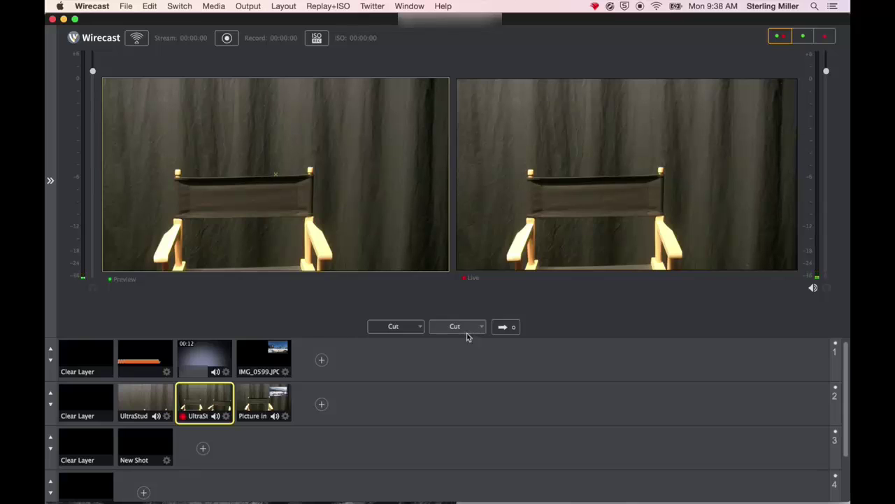